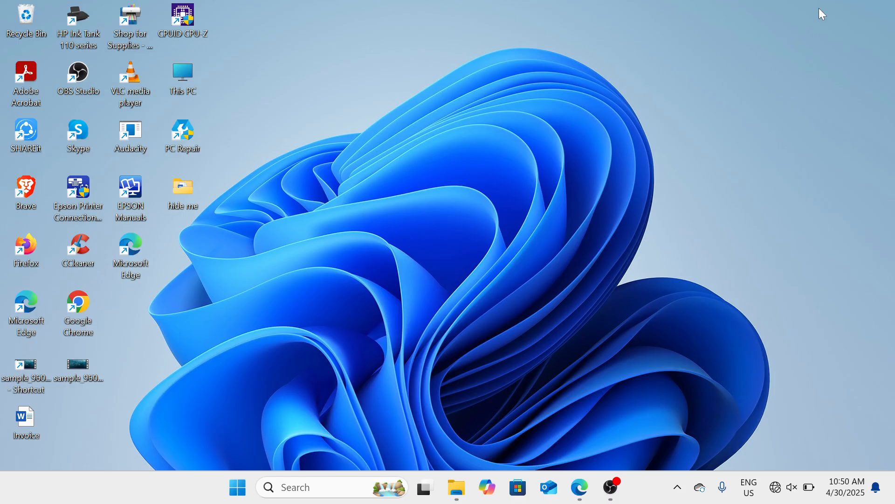
Step: Open the Services console by running services.msc
{"action": "key", "text": "super+r"}
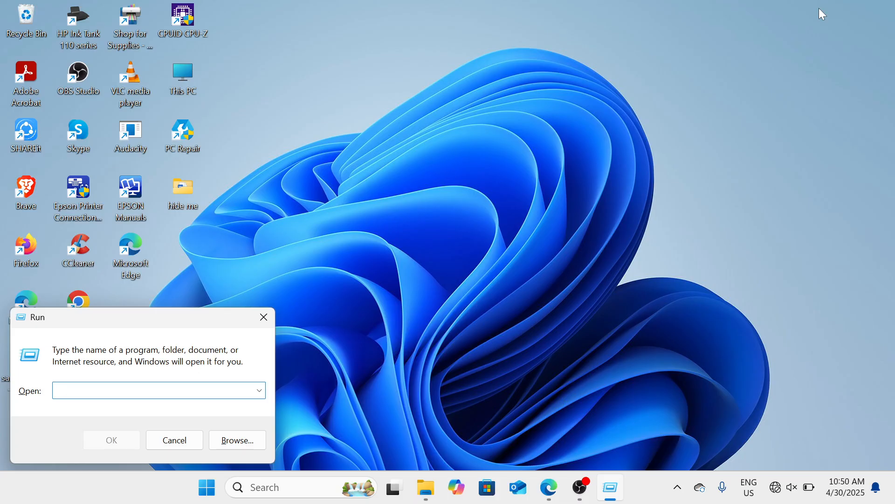
{"action": "type", "text": "services.msc"}
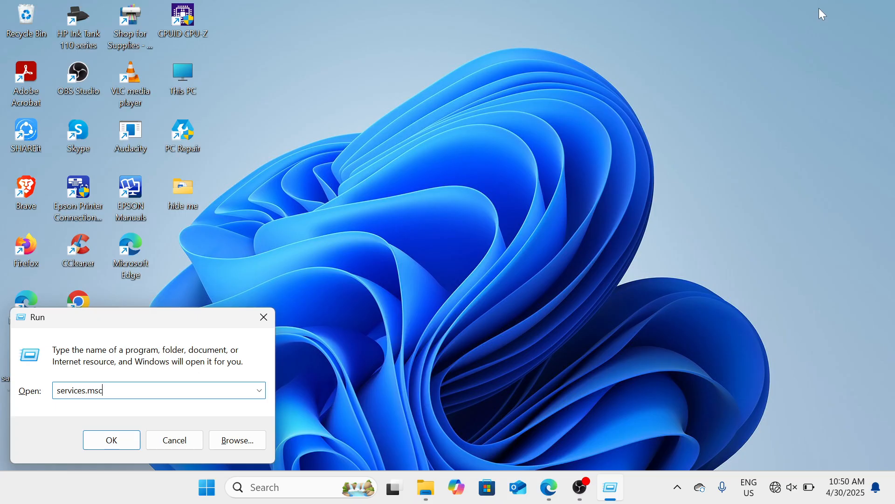
{"action": "key", "text": "Return"}
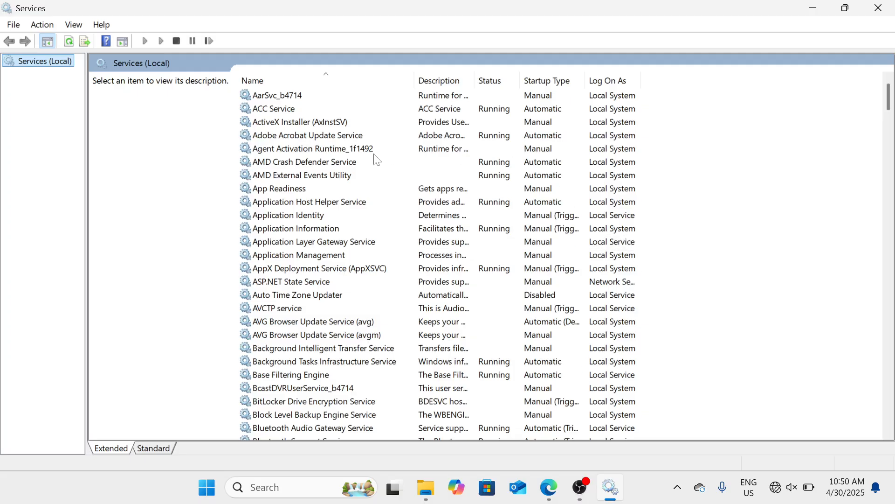
Step: Find the Windows Update service in the list of local services and open its properties
{"action": "left_click", "coordinate": [336, 164]}
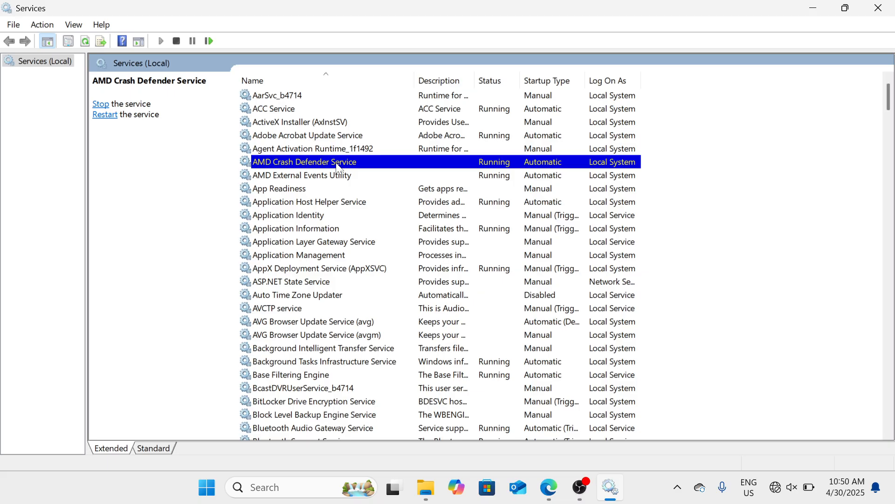
{"action": "key", "text": "w"}
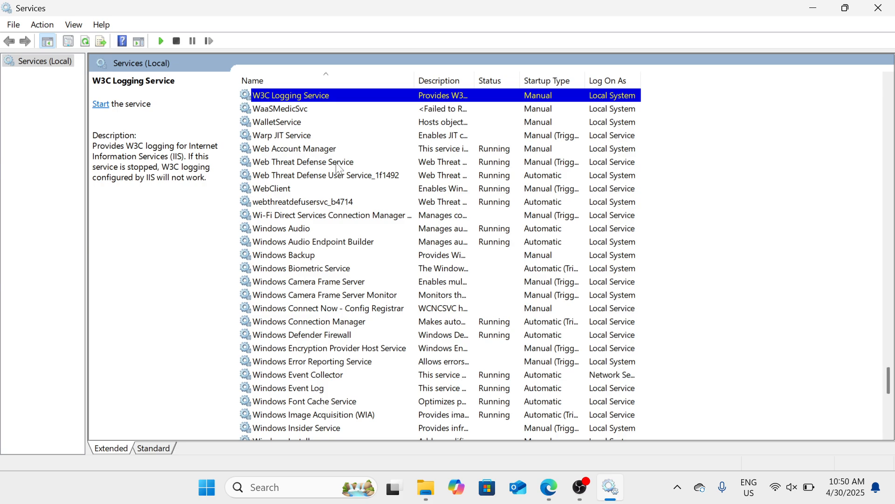
{"action": "scroll", "coordinate": [329, 230], "scroll_direction": "down", "scroll_amount": 9}
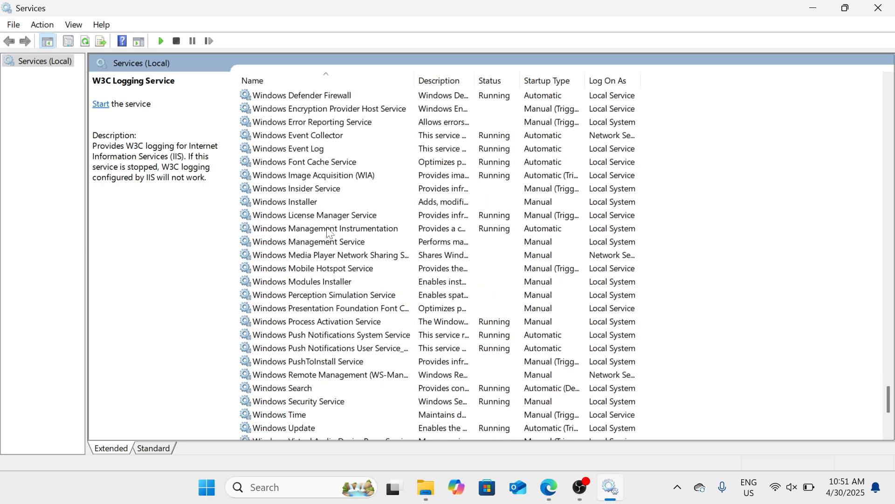
{"action": "scroll", "coordinate": [328, 230], "scroll_direction": "down", "scroll_amount": 1}
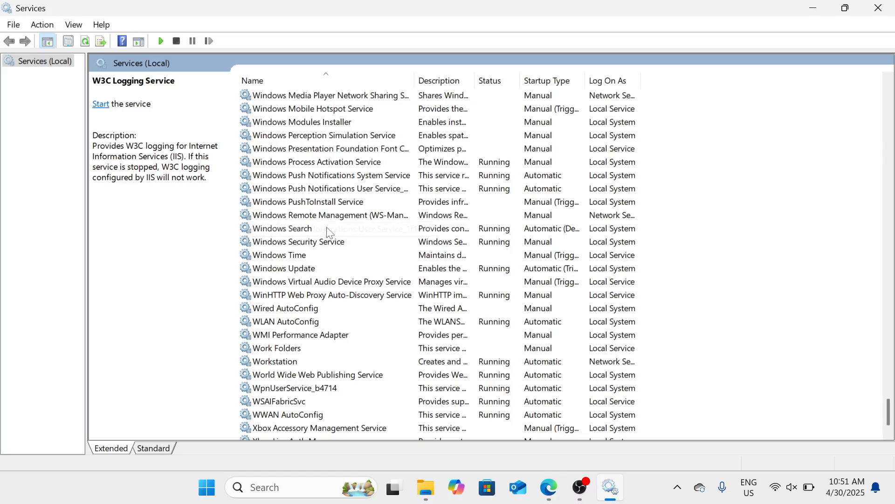
{"action": "left_click", "coordinate": [310, 271]}
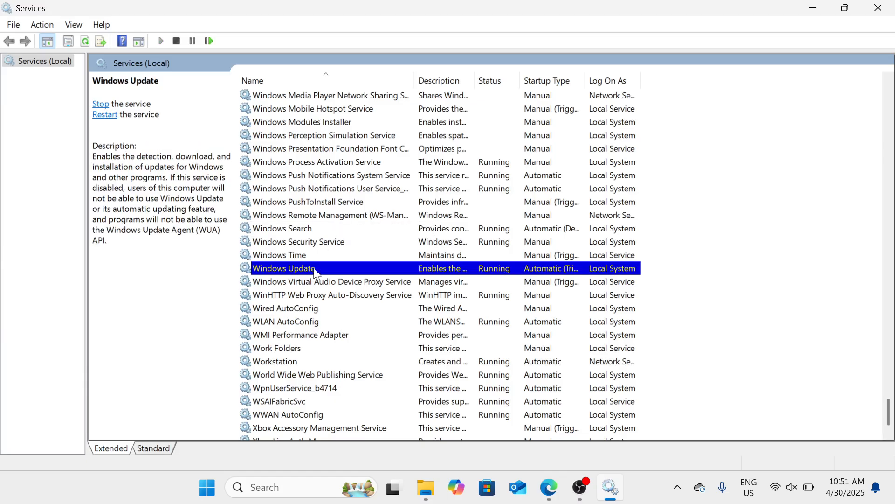
{"action": "right_click", "coordinate": [316, 271]}
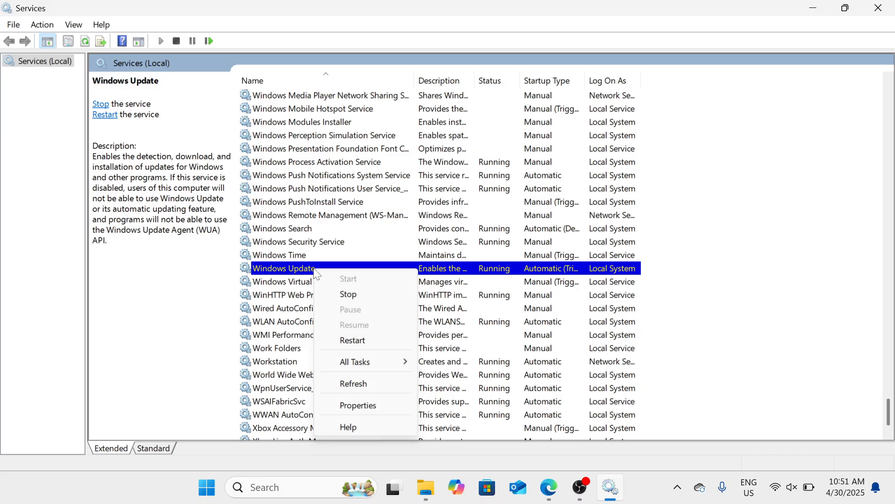
{"action": "left_click", "coordinate": [362, 404]}
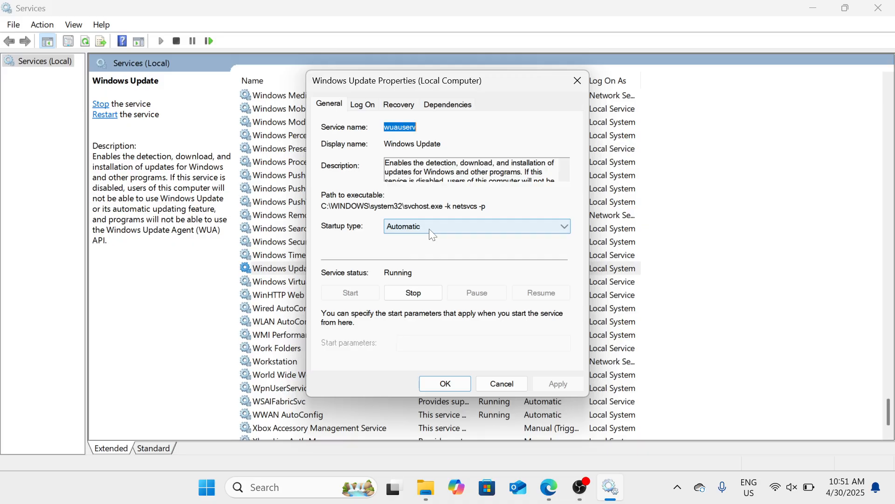
Step: Set the Windows Update startup type to Disabled and stop the service, then save the changes and close the Services console
{"action": "left_click", "coordinate": [567, 229]}
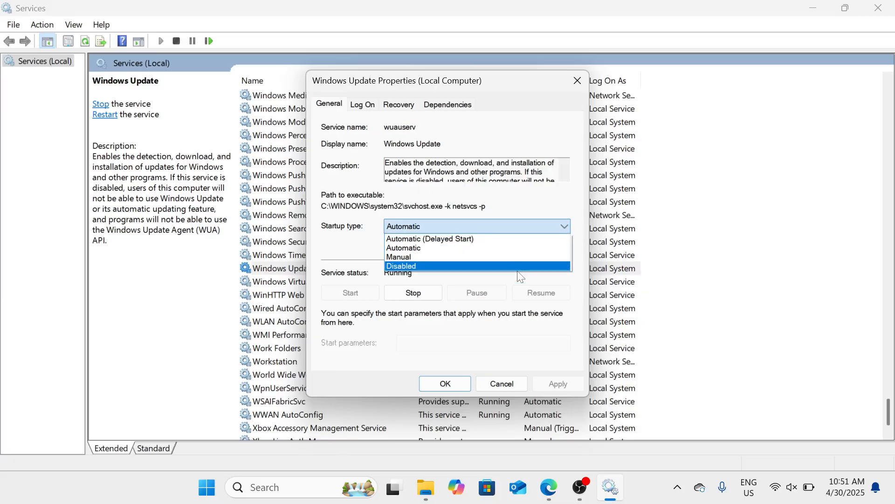
{"action": "left_click", "coordinate": [521, 277]}
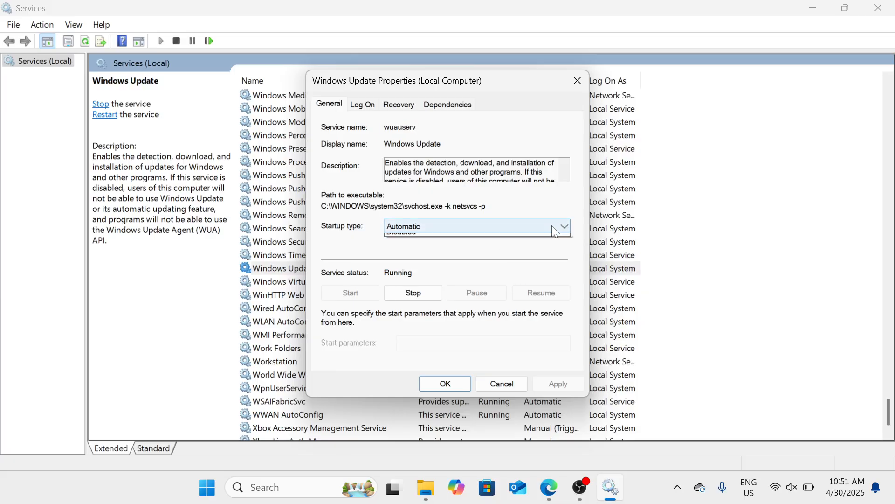
{"action": "left_click", "coordinate": [552, 225]}
{"action": "left_click", "coordinate": [525, 268]}
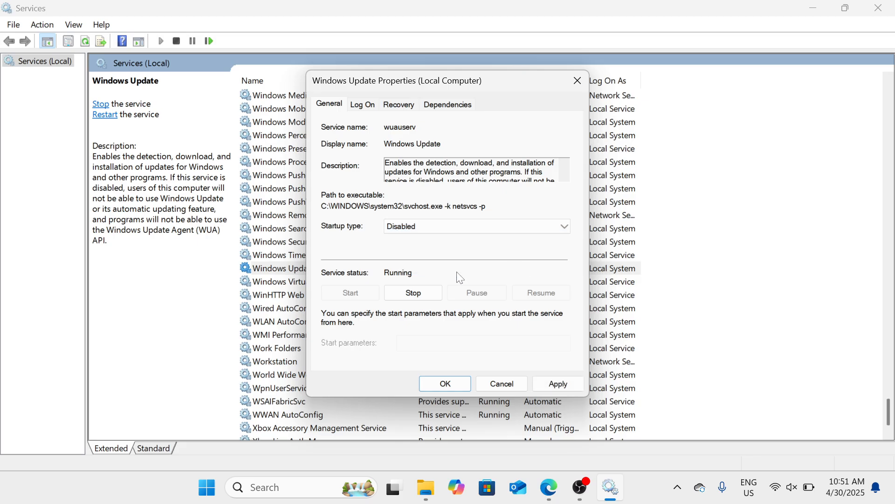
{"action": "left_click", "coordinate": [431, 295]}
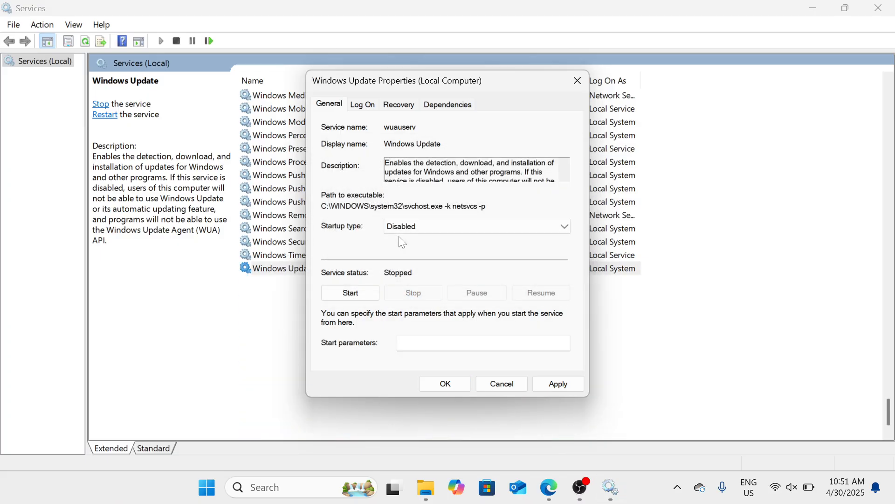
{"action": "left_click", "coordinate": [444, 384]}
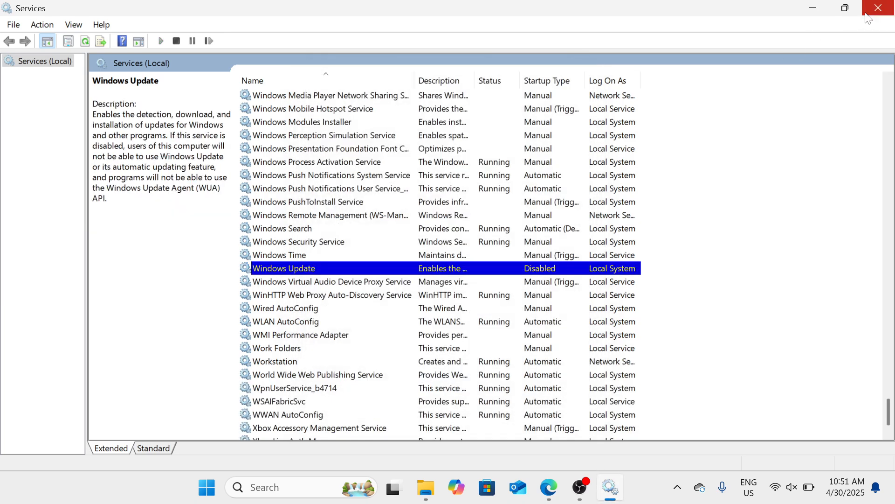
{"action": "left_click", "coordinate": [886, 9]}
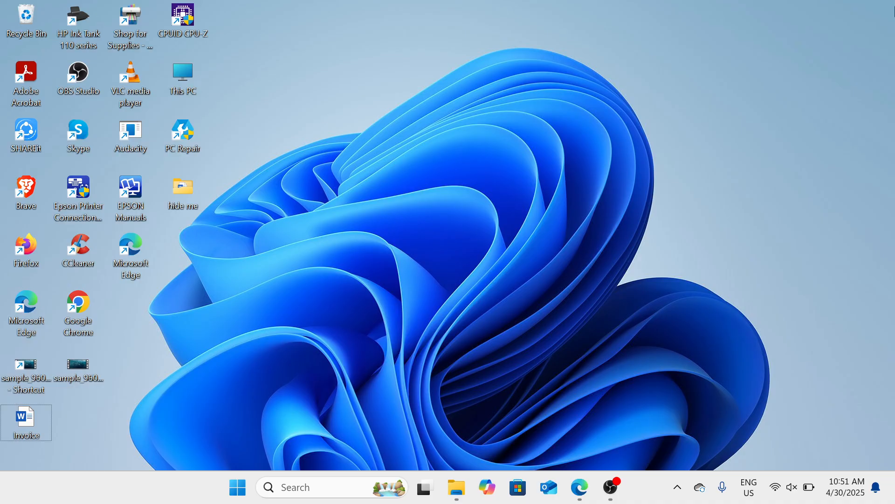
Step: Open the Registry Editor by running regedit
{"action": "key", "text": "super+r"}
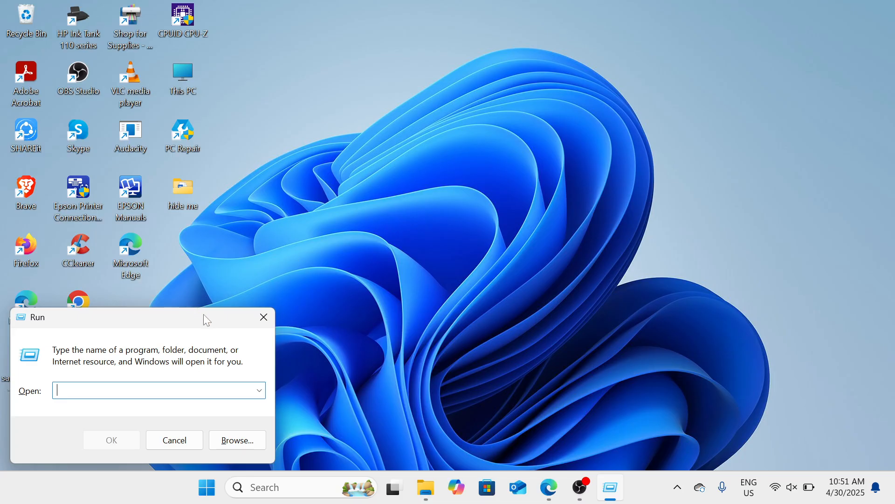
{"action": "left_click_drag", "start_coordinate": [206, 320], "coordinate": [355, 264]}
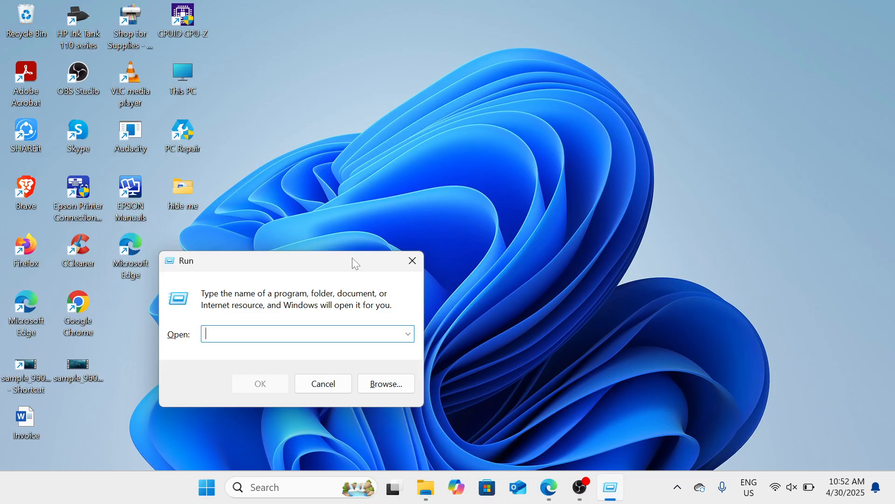
{"action": "type", "text": "ref"}
{"action": "key", "text": "BackSpace"}
{"action": "type", "text": "gedit"}
{"action": "key", "text": "Return"}
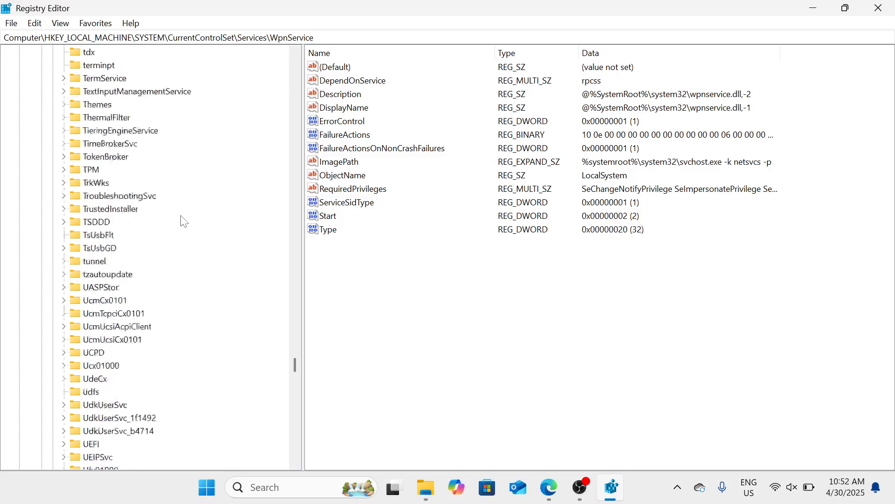
Step: Collapse the expanded CurrentControlSet, SYSTEM and HKEY_LOCAL_MACHINE branches of the registry tree
{"action": "scroll", "coordinate": [182, 220], "scroll_direction": "up", "scroll_amount": 20}
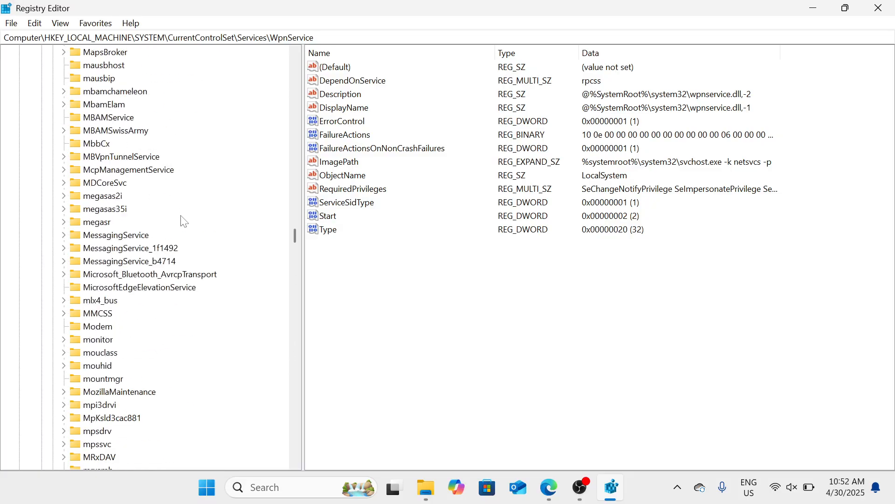
{"action": "scroll", "coordinate": [182, 220], "scroll_direction": "up", "scroll_amount": 20}
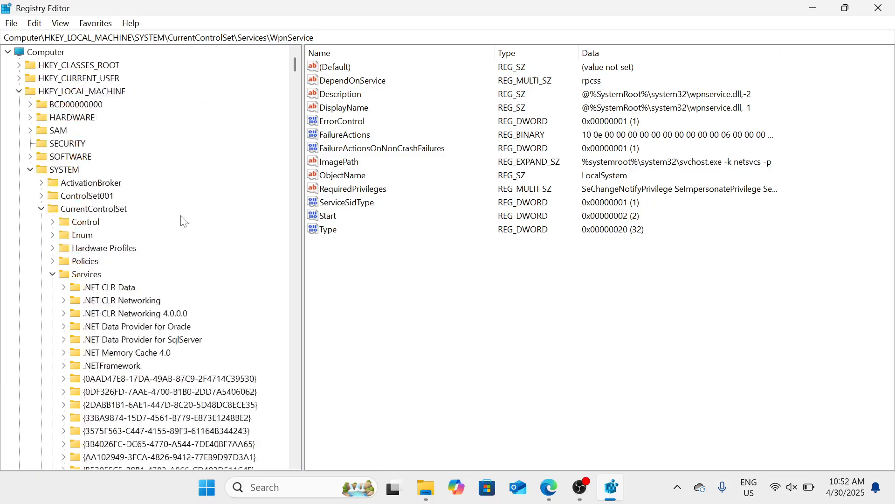
{"action": "left_click", "coordinate": [41, 208]}
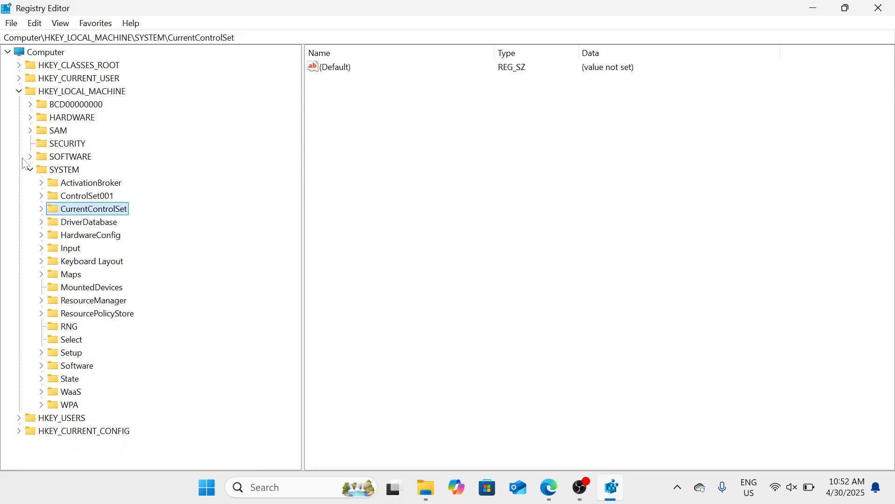
{"action": "left_click", "coordinate": [29, 169]}
{"action": "left_click", "coordinate": [19, 91]}
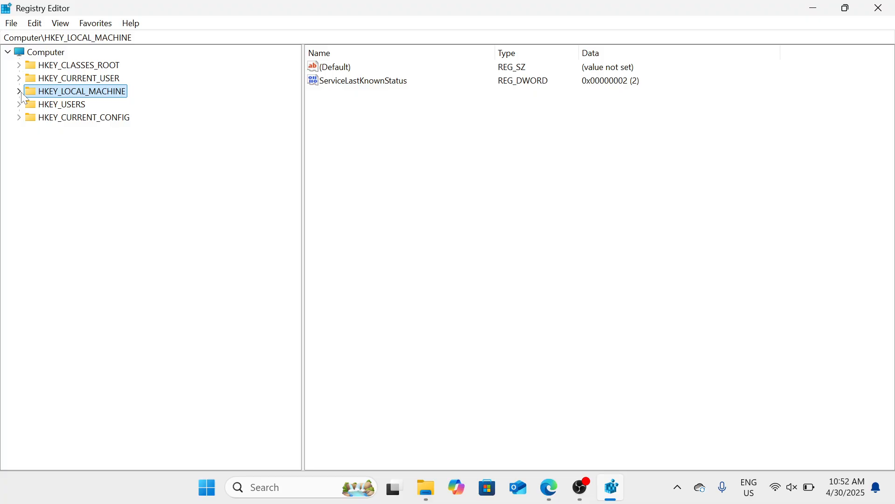
Step: Expand the registry tree down to HKEY_LOCAL_MACHINE\SOFTWARE\Policies\Microsoft\Windows
{"action": "double_click", "coordinate": [73, 94]}
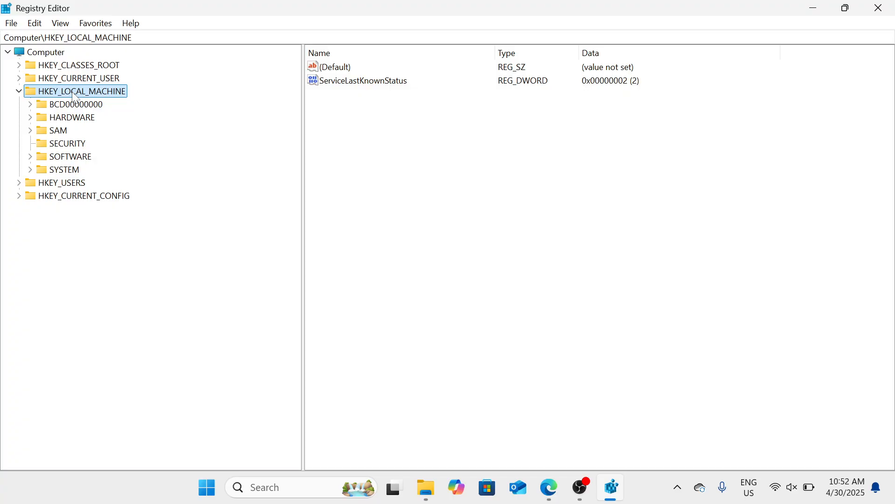
{"action": "double_click", "coordinate": [80, 158]}
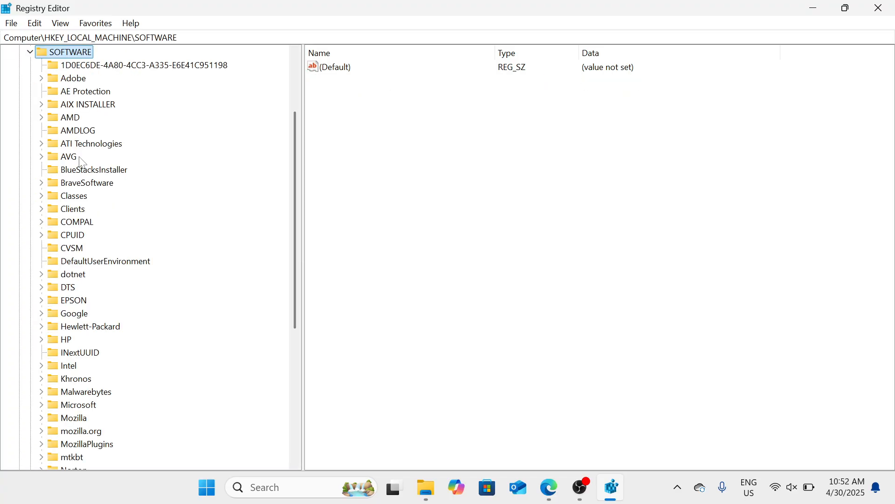
{"action": "scroll", "coordinate": [87, 262], "scroll_direction": "down", "scroll_amount": 6}
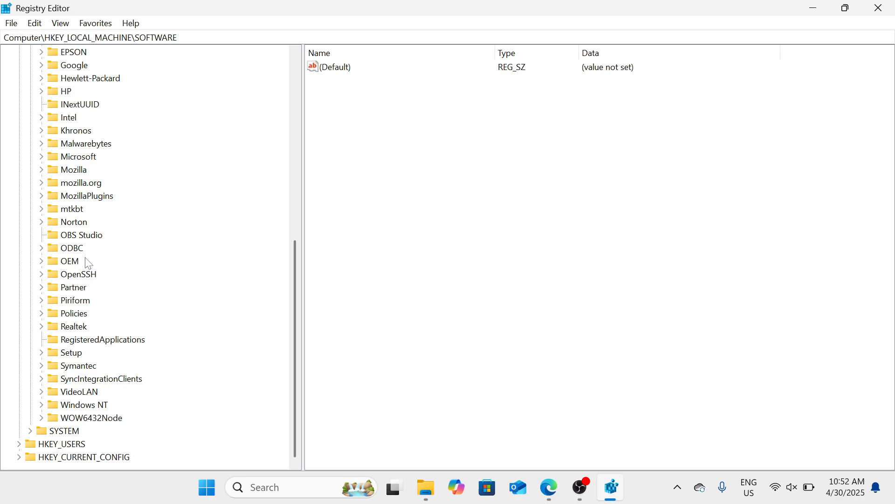
{"action": "double_click", "coordinate": [75, 316]}
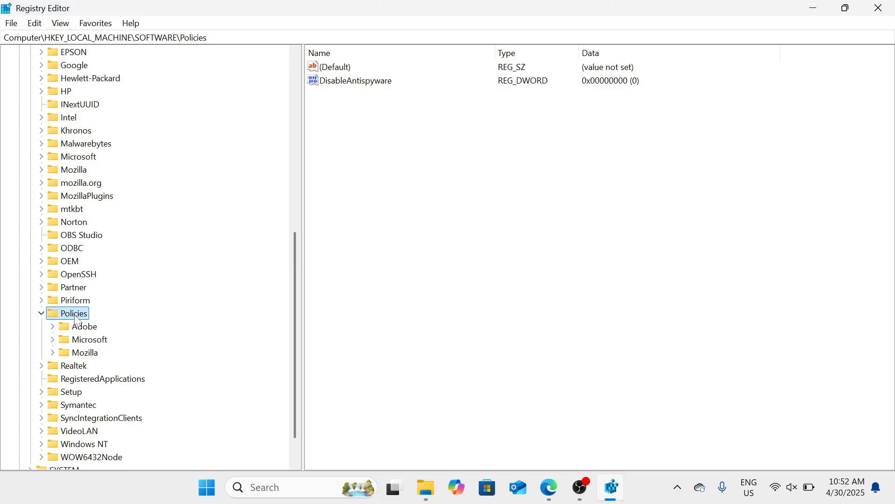
{"action": "double_click", "coordinate": [89, 343]}
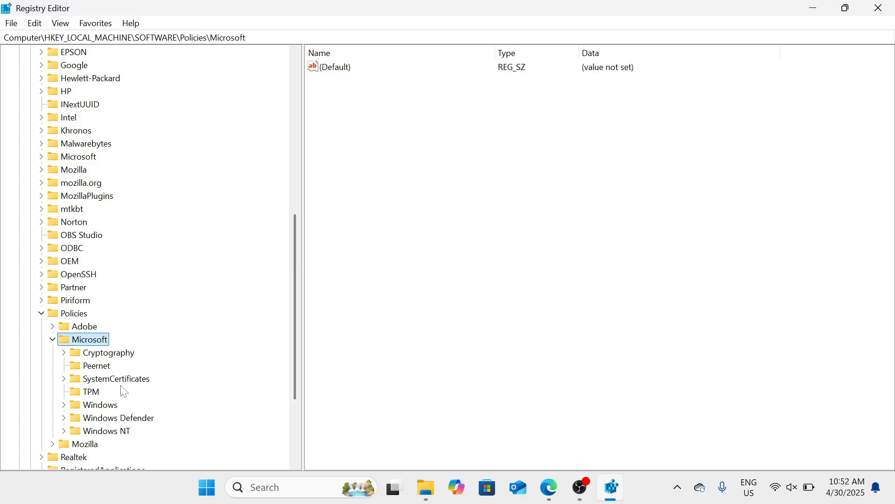
{"action": "double_click", "coordinate": [111, 405]}
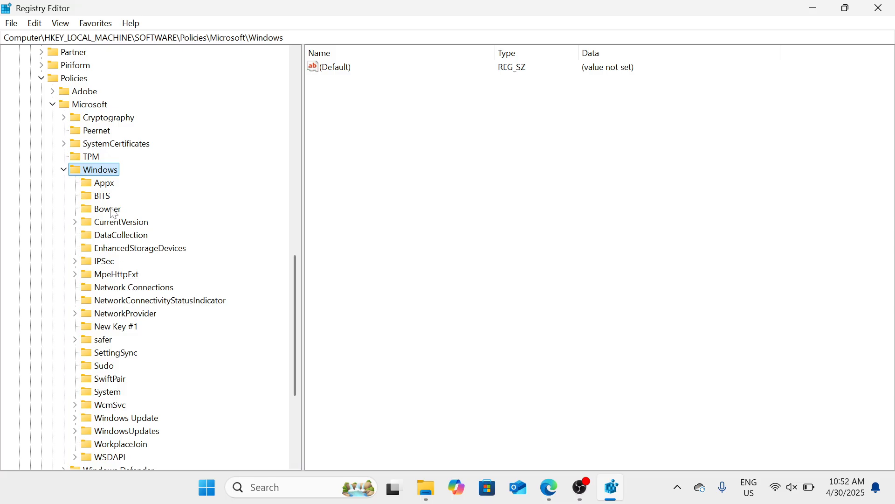
Step: Create a new subkey under the Windows policies key and keep its default name
{"action": "right_click", "coordinate": [112, 180]}
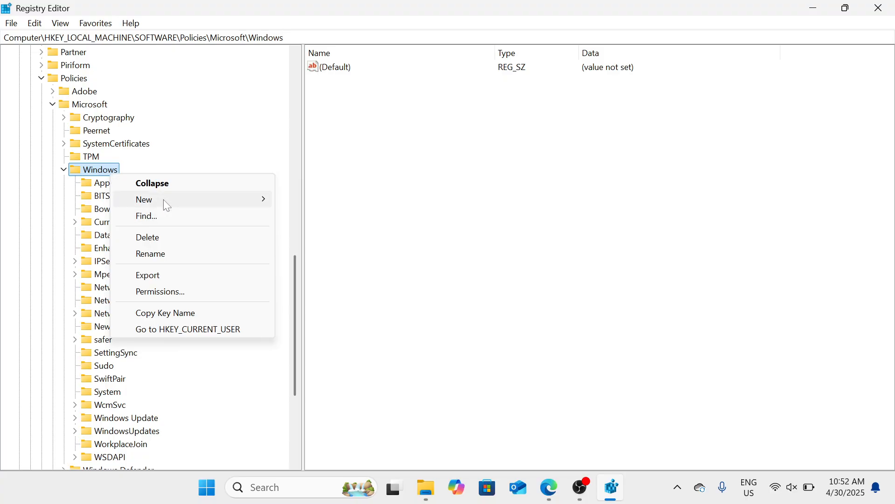
{"action": "mouse_move", "coordinate": [163, 201]}
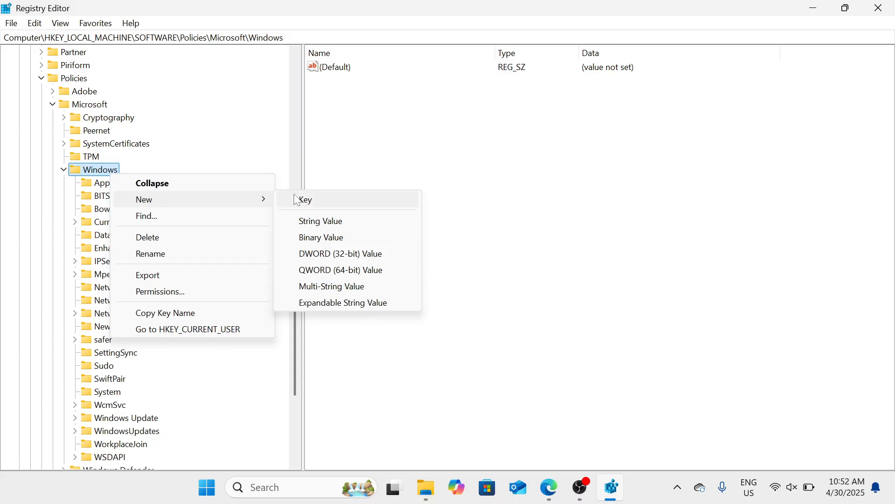
{"action": "left_click", "coordinate": [315, 197]}
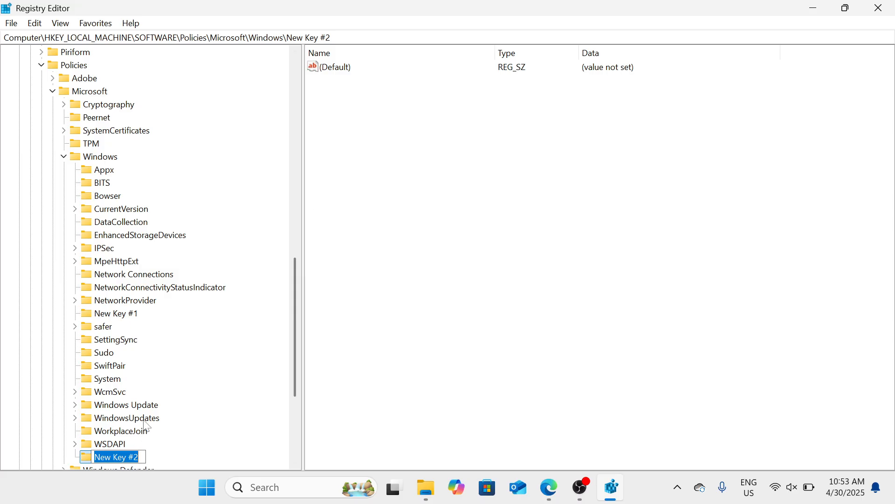
{"action": "key", "text": "Return"}
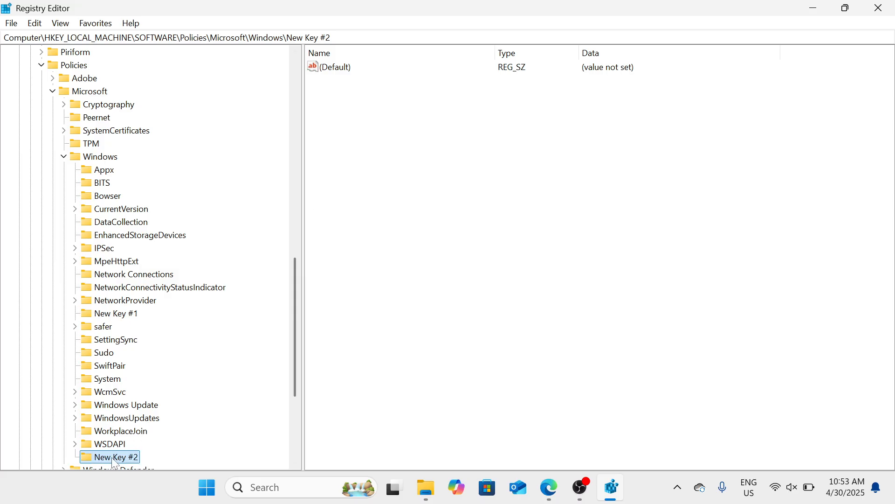
Step: Delete the unneeded New Key #2 from the Windows policies key
{"action": "right_click", "coordinate": [149, 458]}
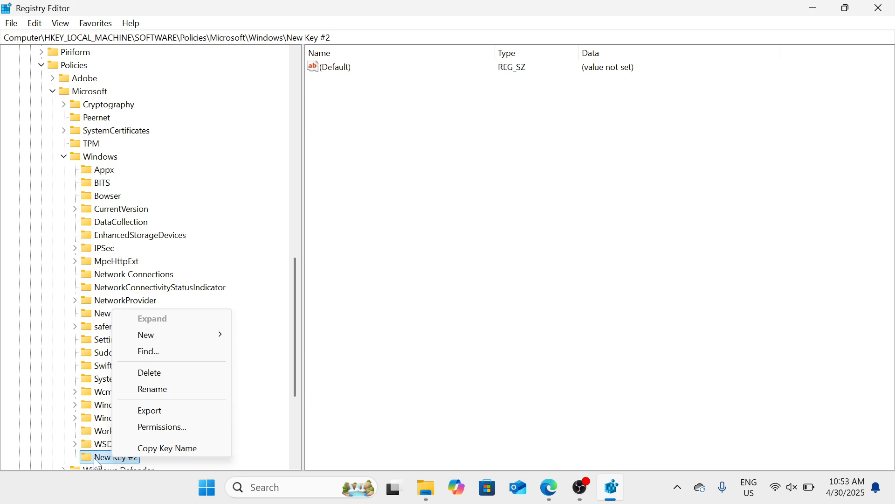
{"action": "left_click", "coordinate": [188, 372]}
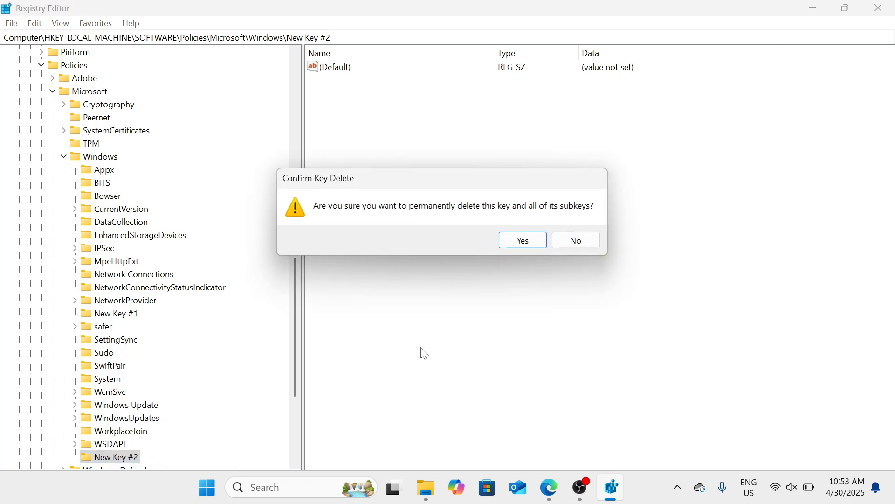
{"action": "left_click", "coordinate": [531, 241]}
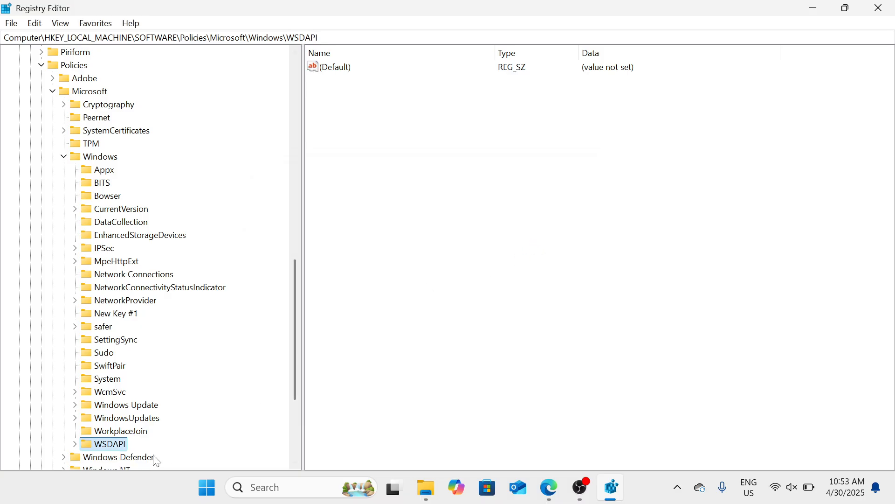
Step: Create a new subkey under the WindowsUpdates policy key
{"action": "left_click", "coordinate": [151, 418]}
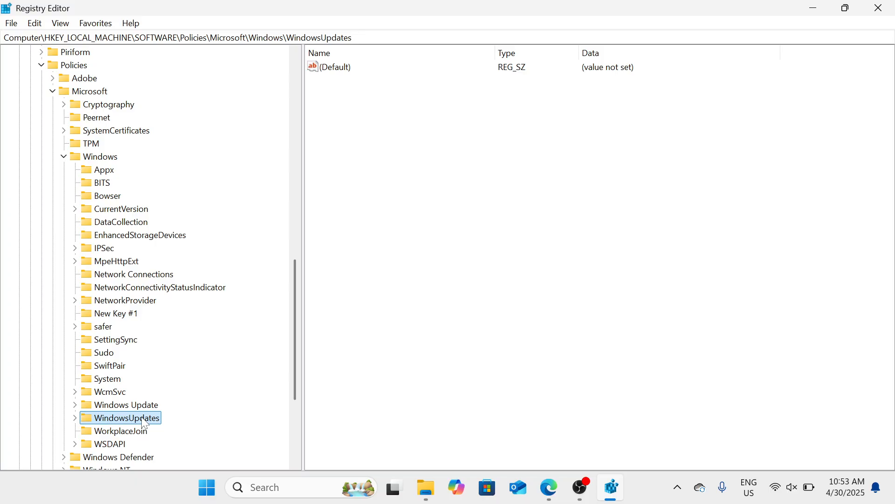
{"action": "right_click", "coordinate": [145, 424]}
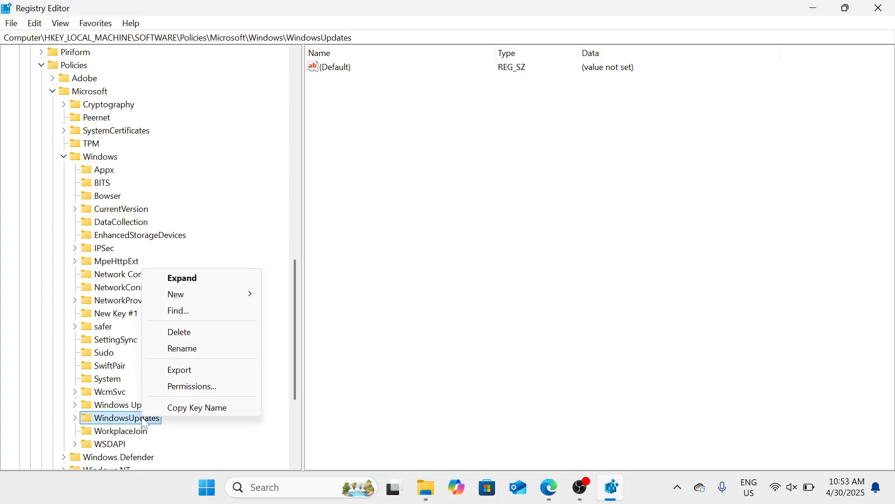
{"action": "mouse_move", "coordinate": [191, 293]}
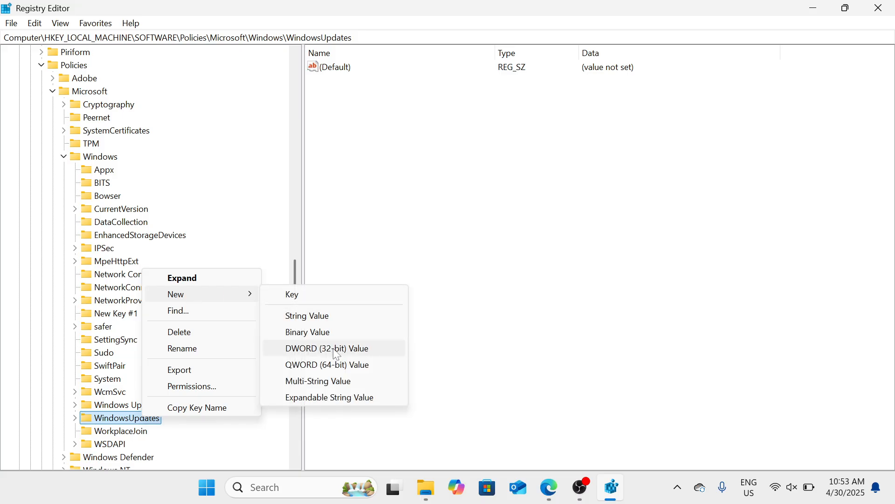
{"action": "left_click", "coordinate": [360, 302]}
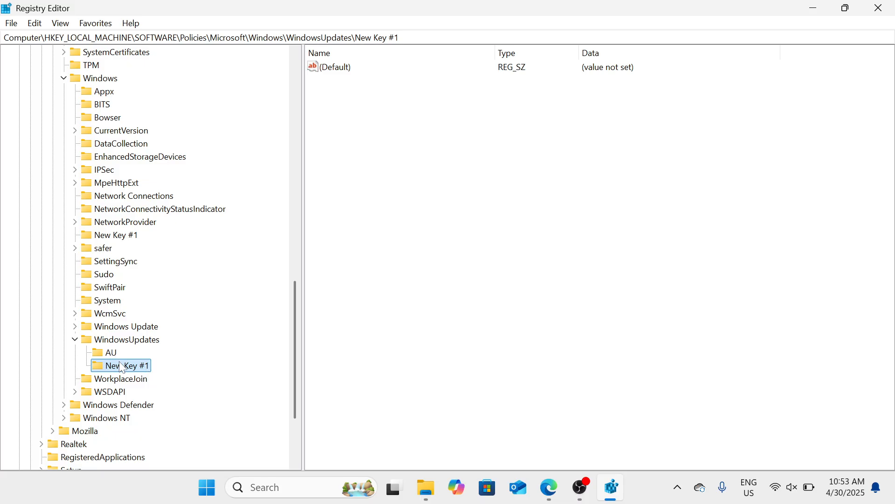
Step: Delete the newly created New Key #1 from the WindowsUpdates key
{"action": "right_click", "coordinate": [122, 367]}
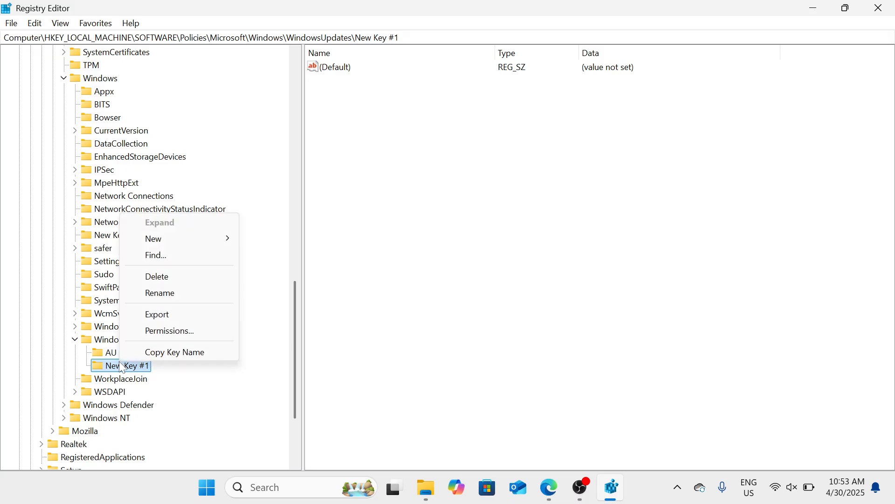
{"action": "left_click", "coordinate": [195, 280]}
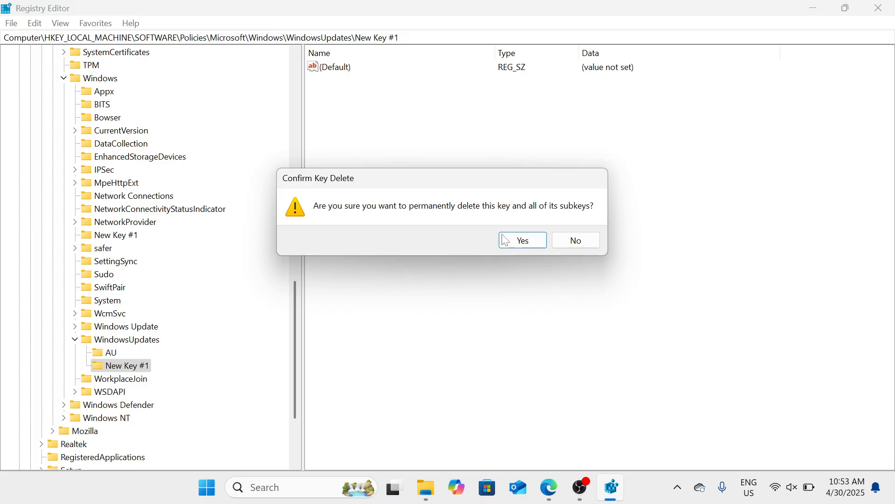
{"action": "left_click", "coordinate": [512, 243]}
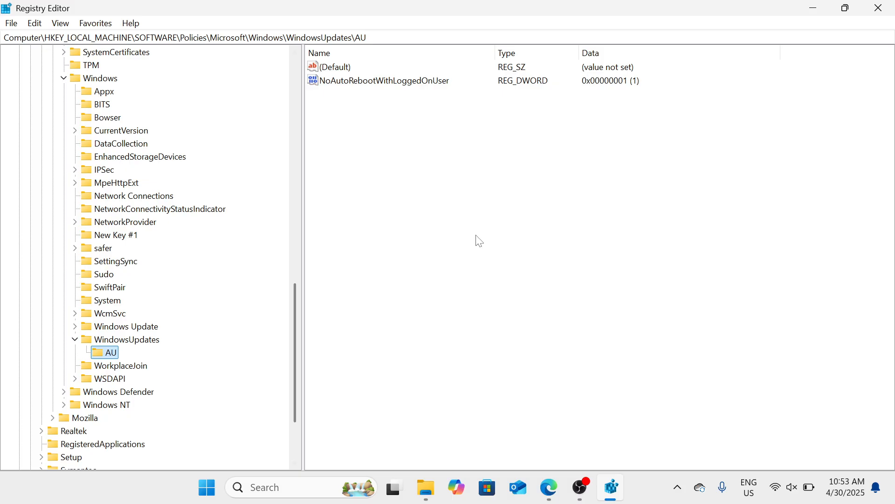
Step: Create a DWORD (32-bit) value named NoAutoUpdate in the AU key under WindowsUpdates
{"action": "right_click", "coordinate": [456, 202]}
{"action": "mouse_move", "coordinate": [490, 219]}
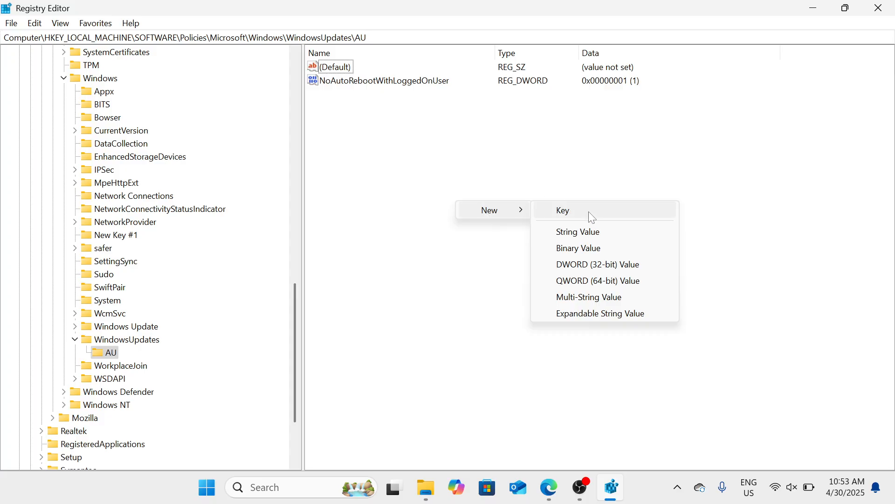
{"action": "left_click", "coordinate": [615, 269]}
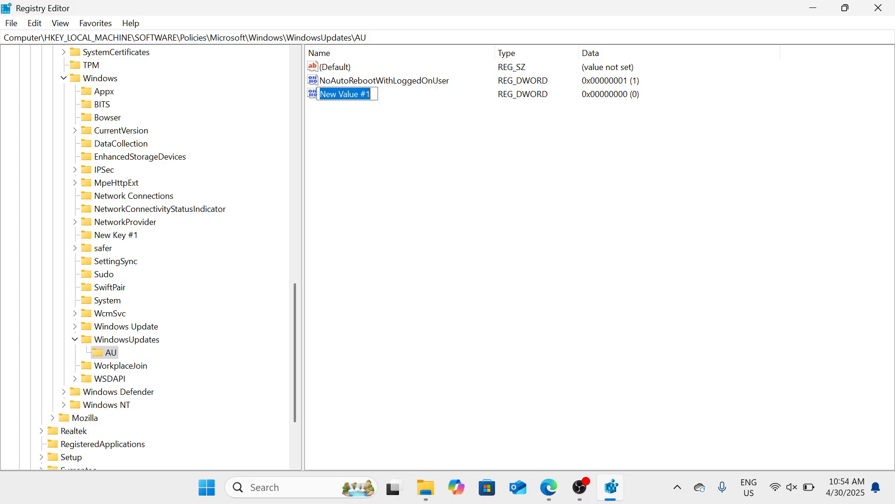
{"action": "type", "text": "No"}
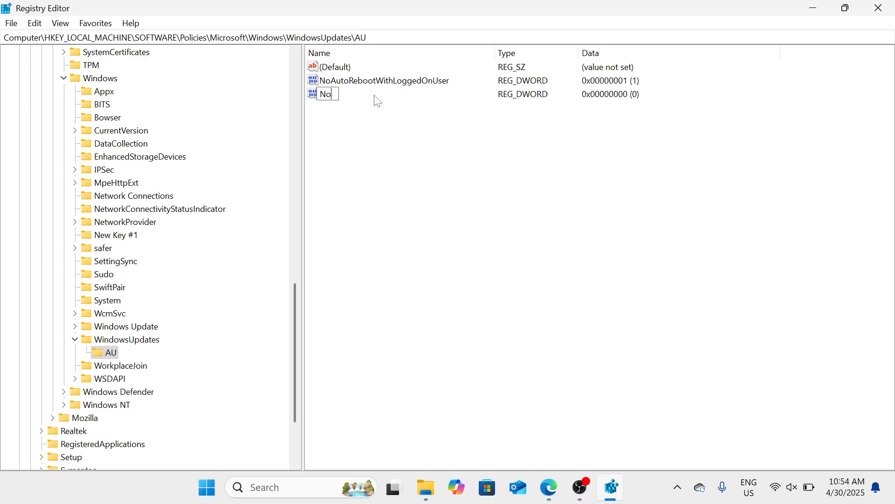
{"action": "type", "text": "AutoUpdate"}
{"action": "key", "text": "Return"}
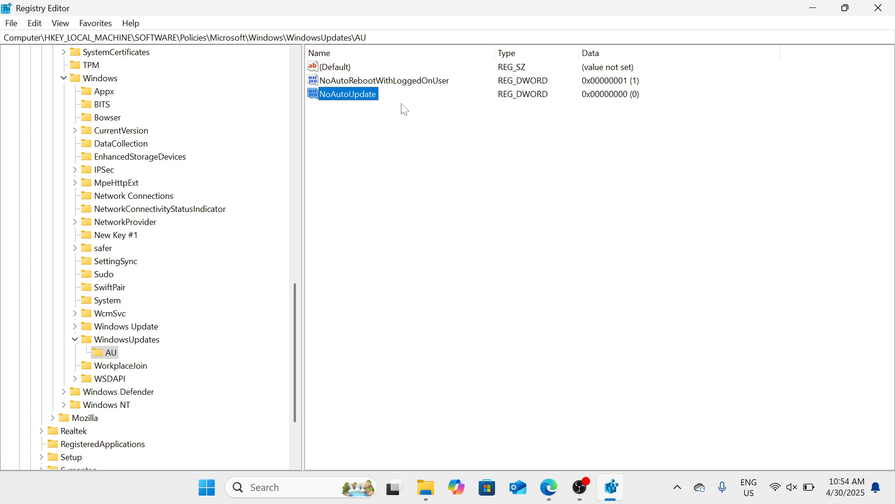
Step: Set the value data of NoAutoUpdate to 1 and close the Registry Editor
{"action": "right_click", "coordinate": [345, 96]}
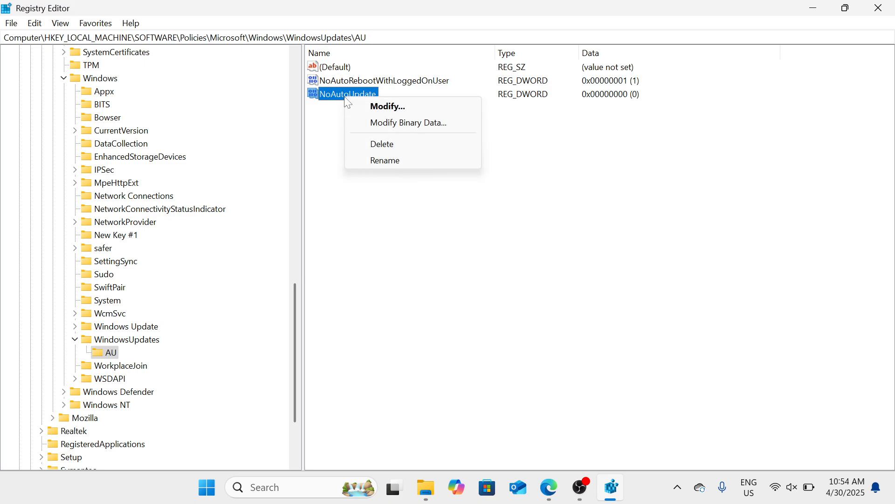
{"action": "left_click", "coordinate": [391, 111]}
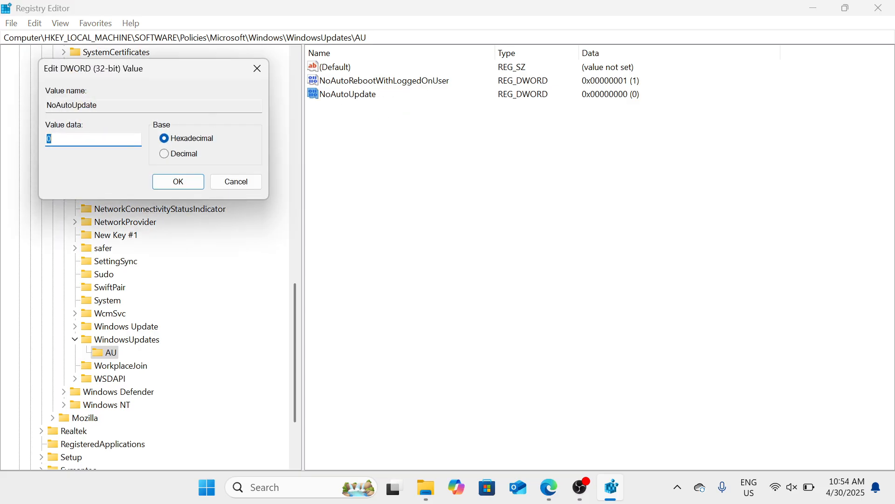
{"action": "type", "text": "1"}
{"action": "left_click", "coordinate": [194, 188]}
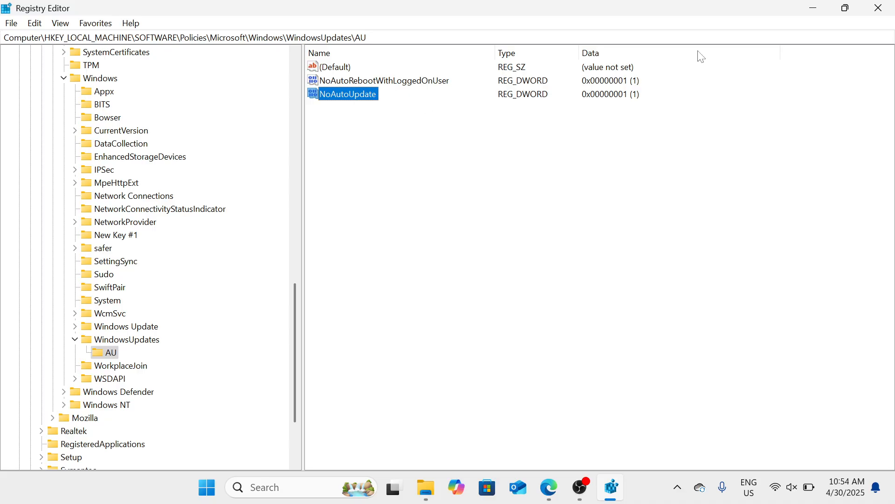
{"action": "left_click", "coordinate": [890, 7]}
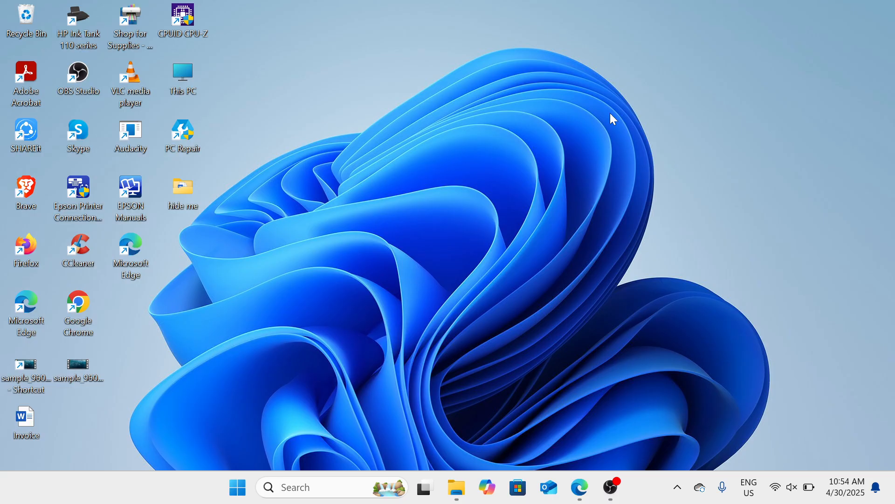
{"action": "left_click", "coordinate": [611, 488]}
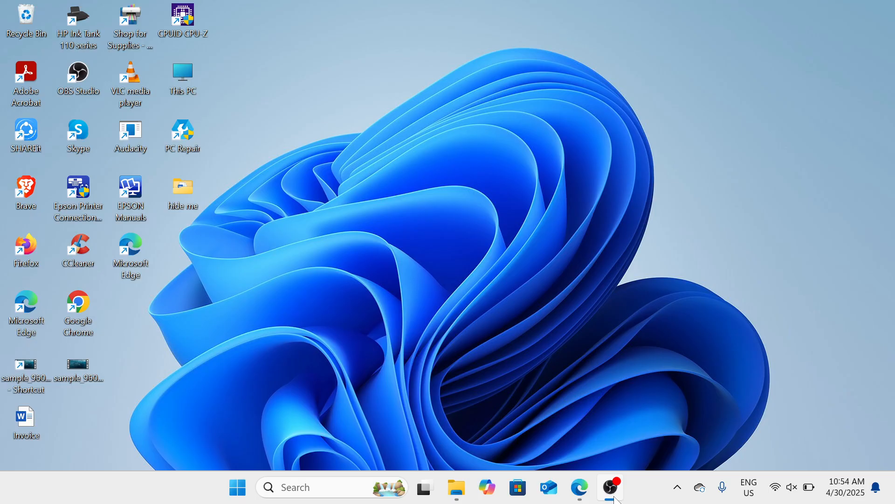